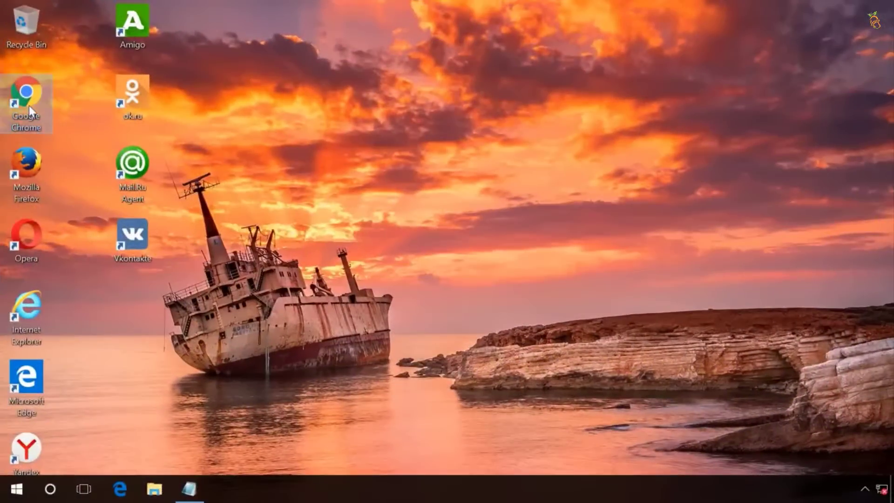
Open Properties for the Google Chrome desktop shortcut to view its Target and Start in paths.
right_click(28, 105)
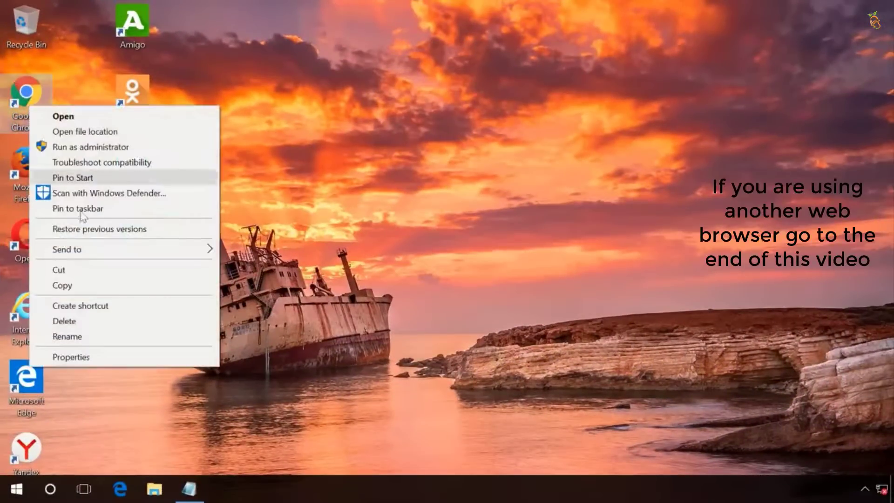
left_click(78, 357)
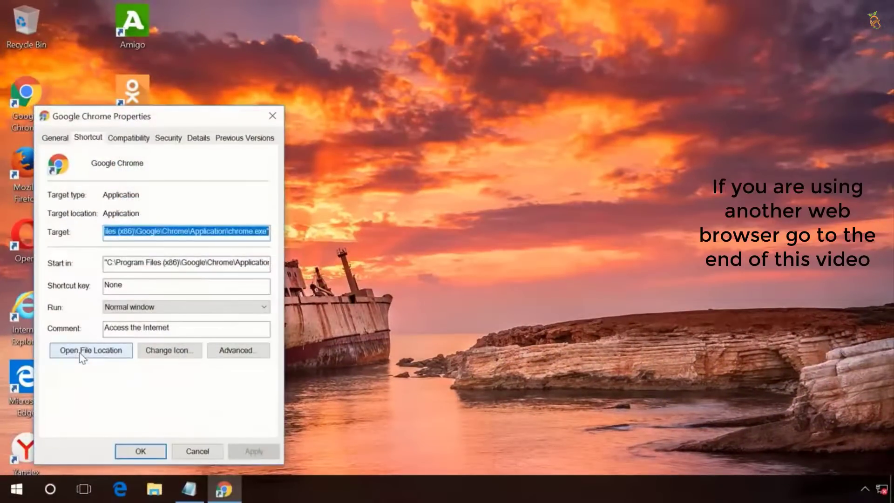
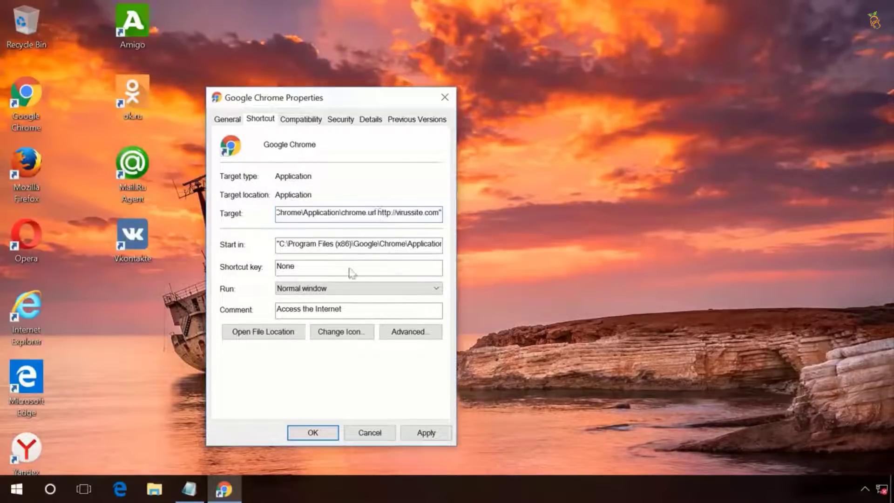
Bring back the Notepad note holding the chrome.exe install paths.
left_click(188, 490)
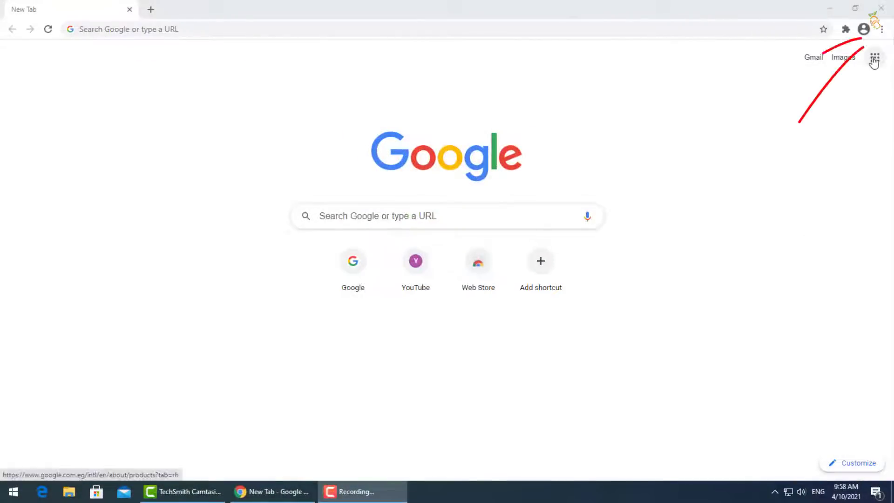
Open Chrome Settings from the three-dot menu and scroll down to Privacy and security.
left_click(881, 30)
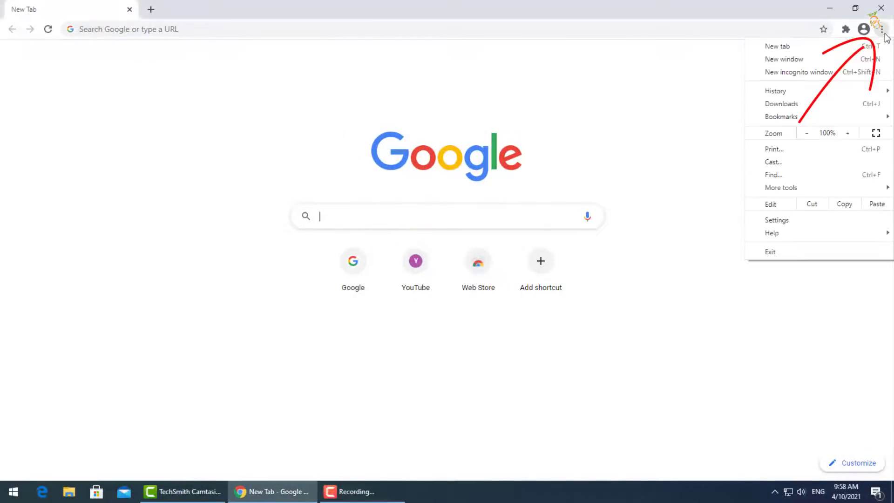
left_click(804, 227)
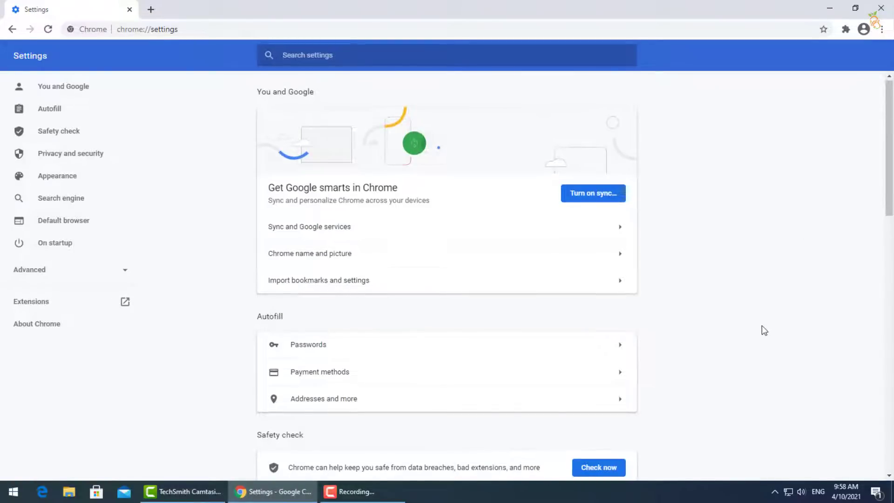
scroll(763, 329, "down", 5)
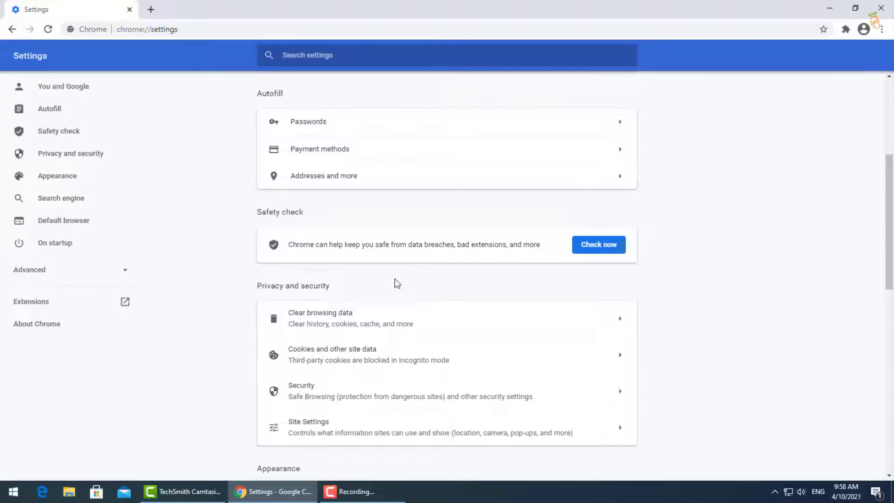
In Clear browsing data, switch to Advanced with the time range set to Last 7 days.
left_click(344, 323)
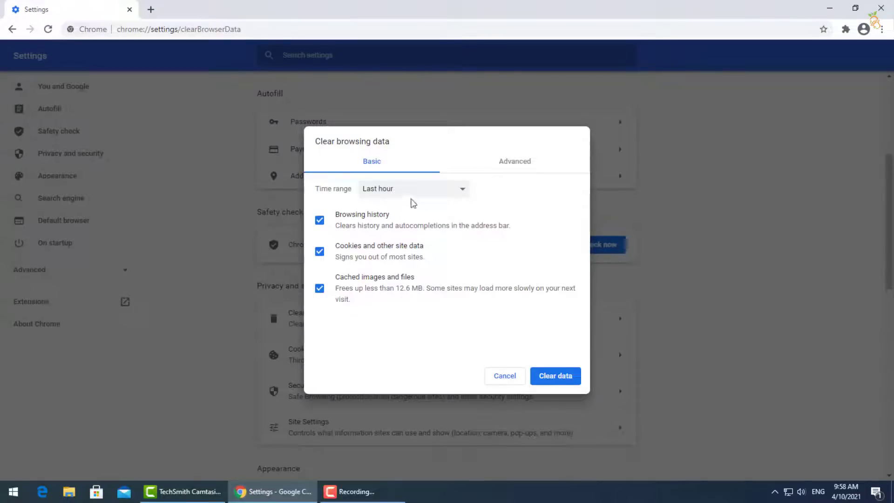
left_click(460, 194)
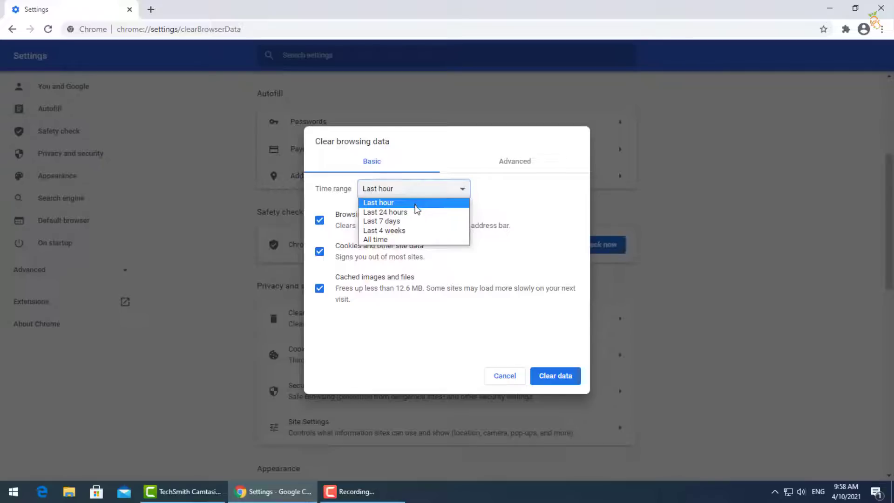
left_click(417, 223)
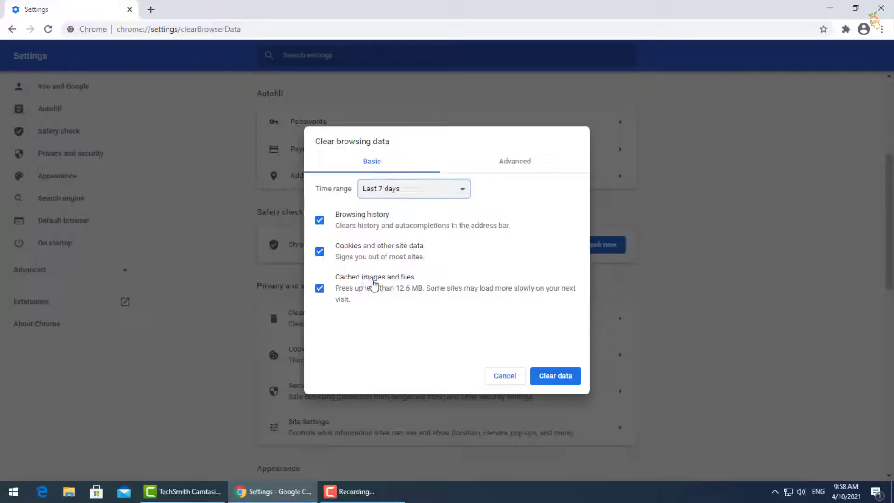
left_click(520, 168)
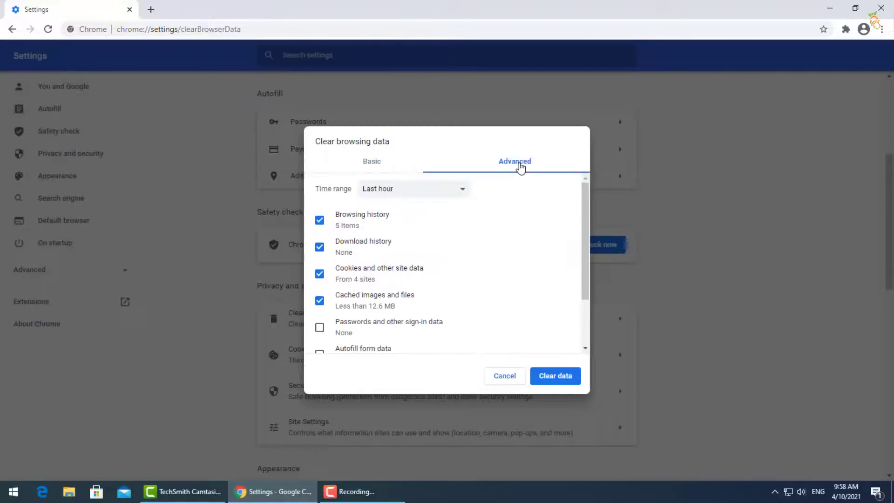
left_click(456, 193)
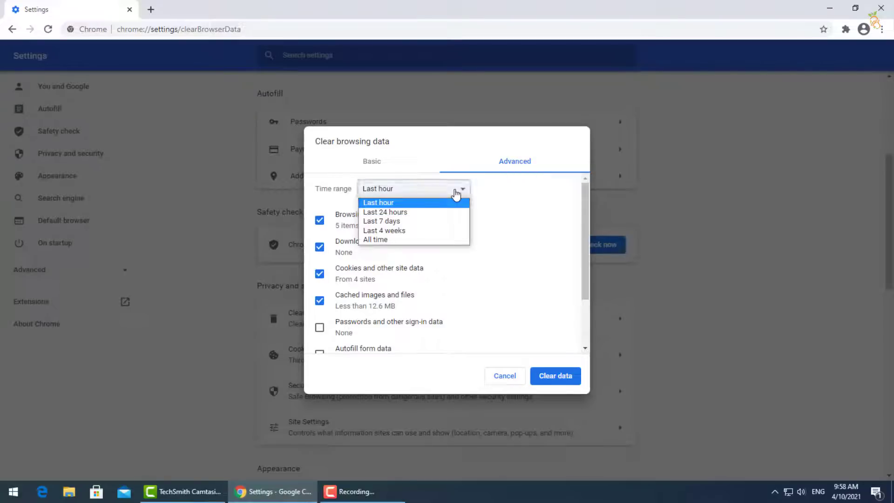
left_click(435, 222)
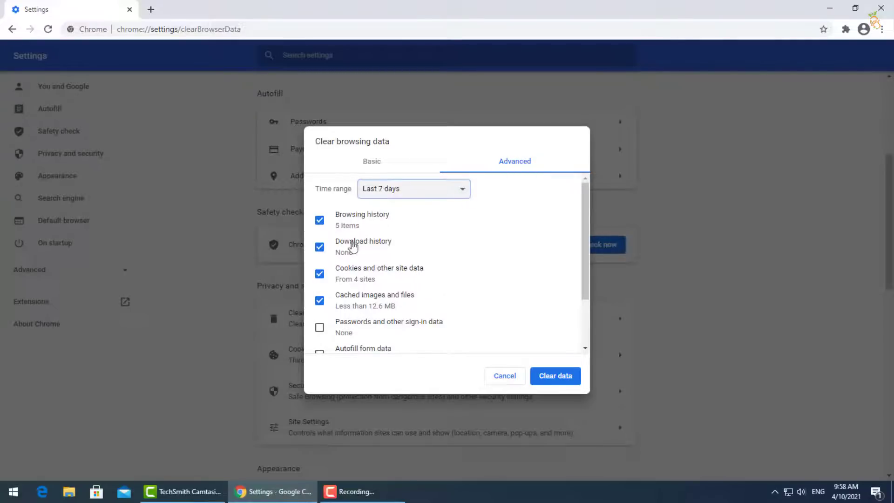
Also tick passwords and sign-in data, site settings and hosted app data.
left_click(370, 328)
scroll(454, 312, "down", 2)
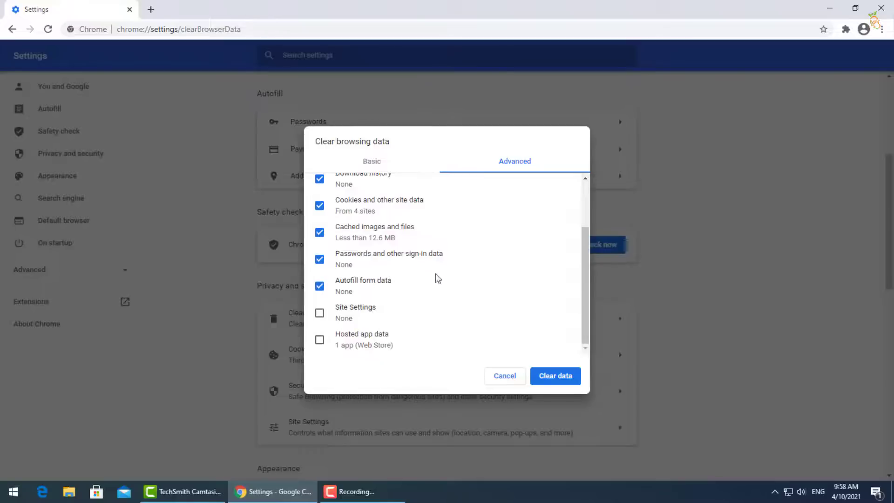
left_click(365, 307)
left_click(367, 334)
Clear the chosen data, then make cookies and site data clear whenever Chrome quits.
left_click(551, 375)
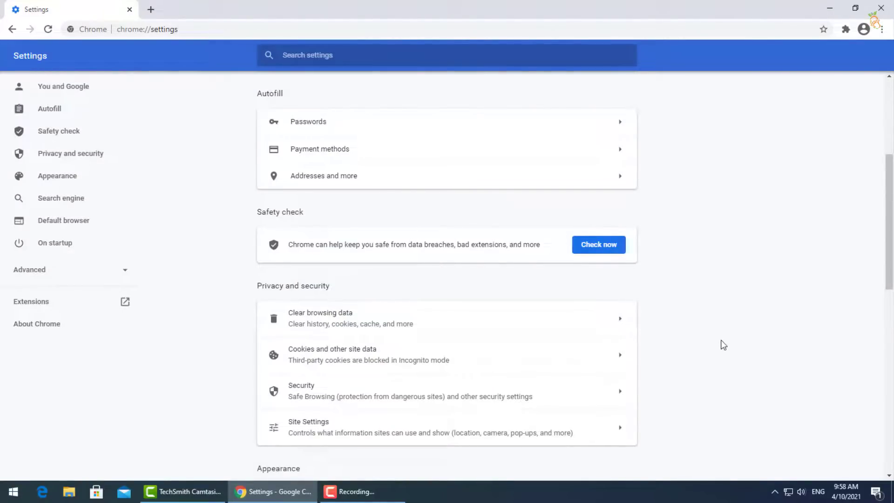
scroll(723, 344, "down", 1)
left_click(382, 299)
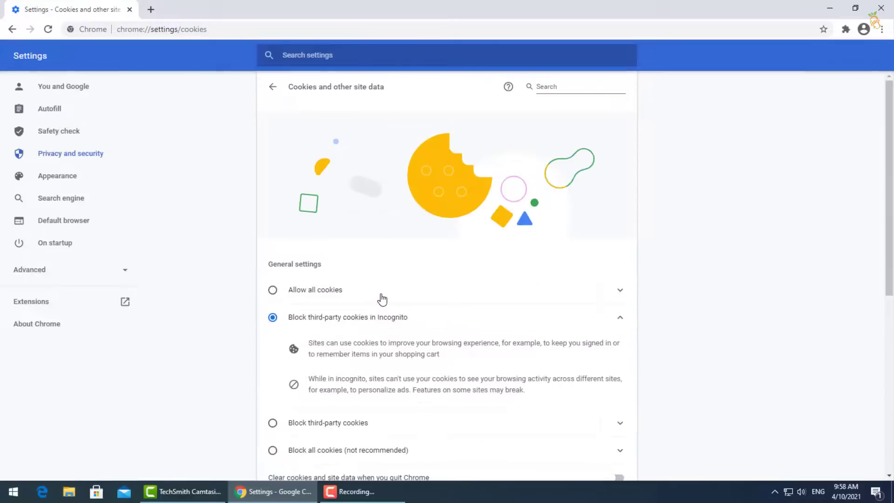
scroll(455, 325, "down", 2)
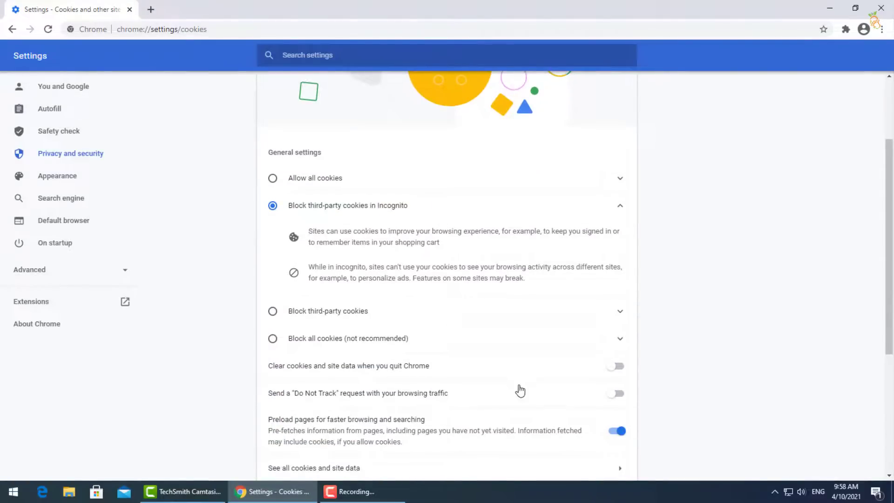
scroll(522, 377, "down", 2)
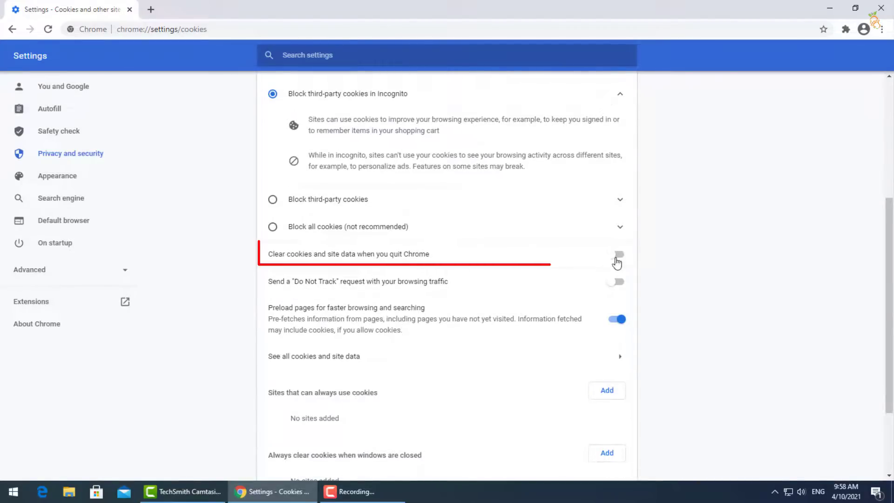
left_click(617, 258)
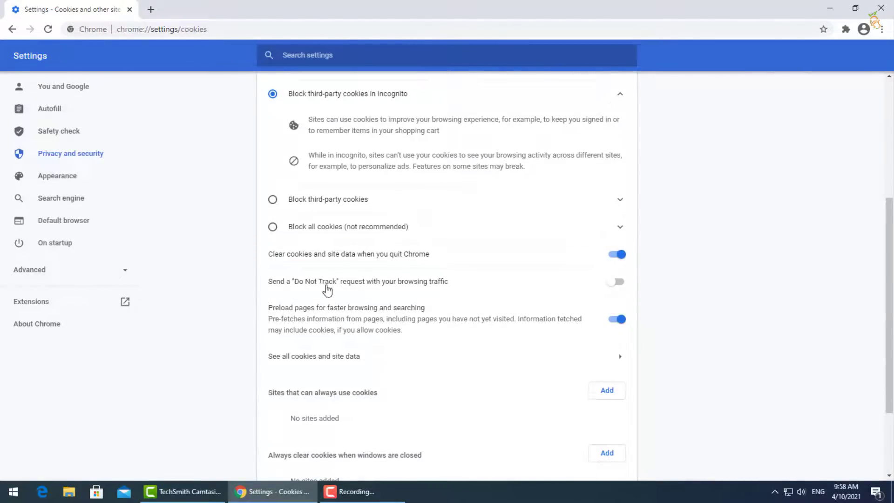
Turn on and confirm sending Do Not Track requests.
scroll(410, 300, "down", 1)
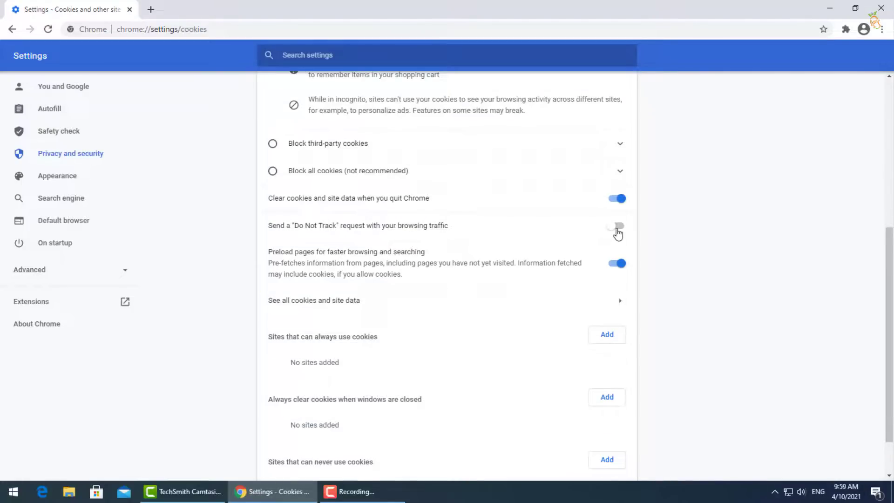
left_click(617, 227)
left_click(560, 315)
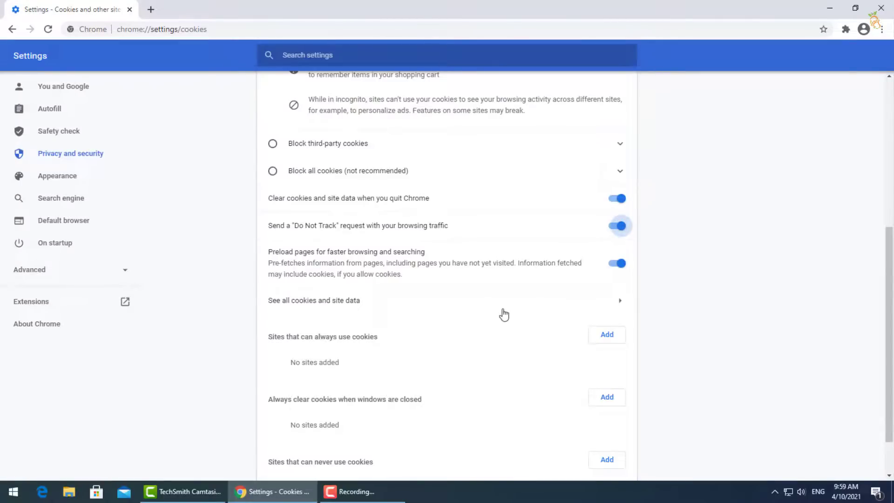
scroll(507, 318, "down", 1)
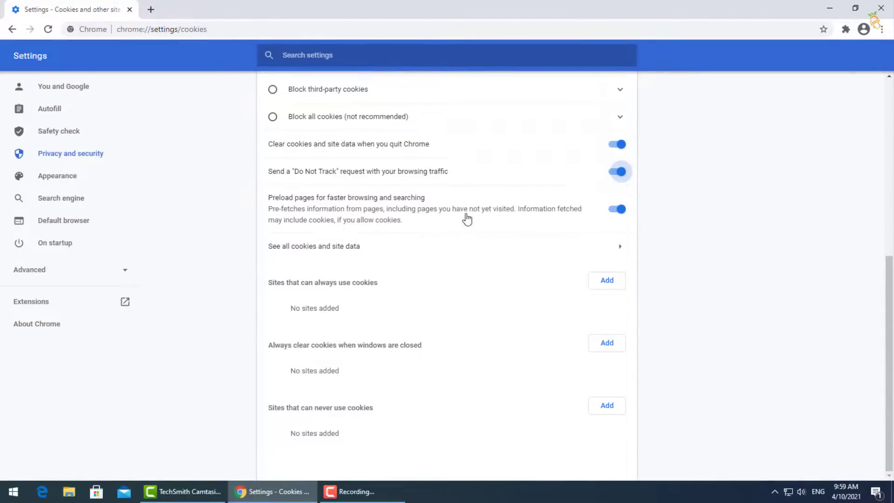
scroll(399, 232, "up", 6)
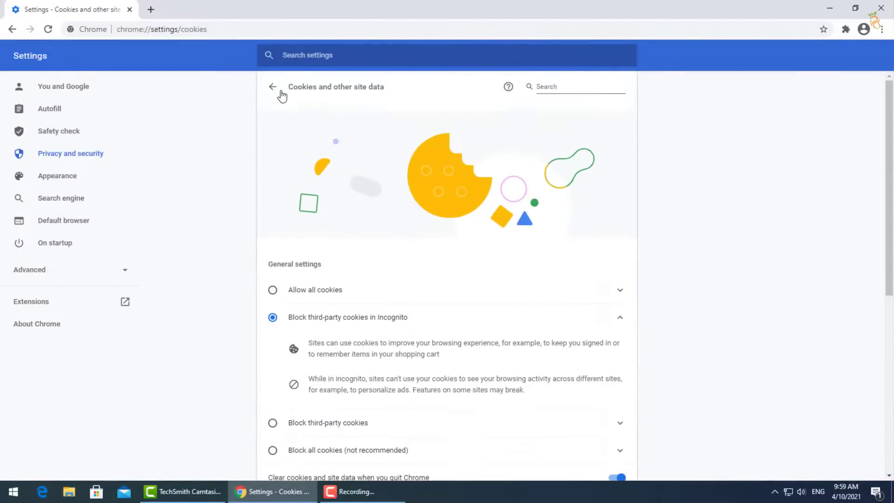
Review Security settings: Standard Safe Browsing protection and secure DNS with the current provider.
left_click(281, 92)
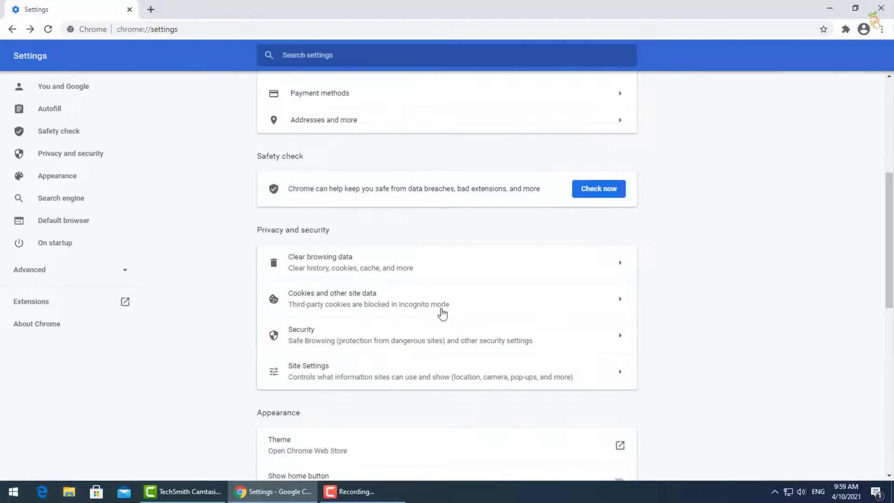
left_click(417, 341)
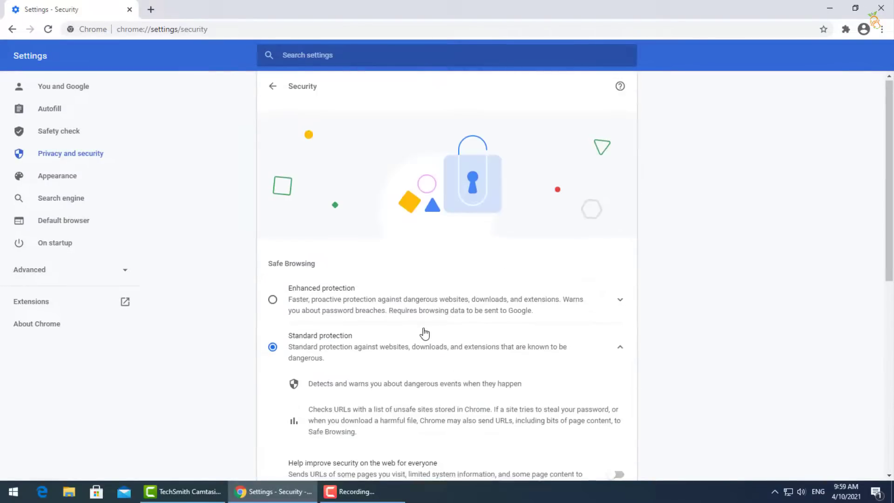
scroll(423, 332, "down", 2)
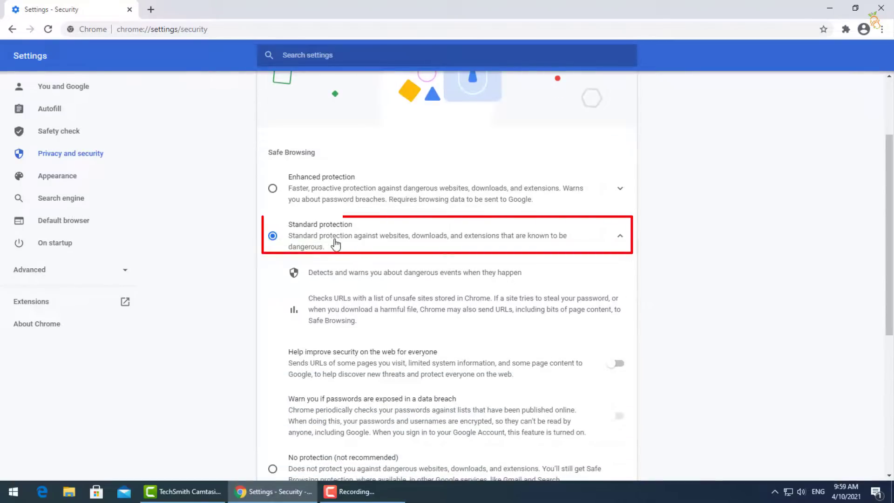
scroll(336, 242, "down", 5)
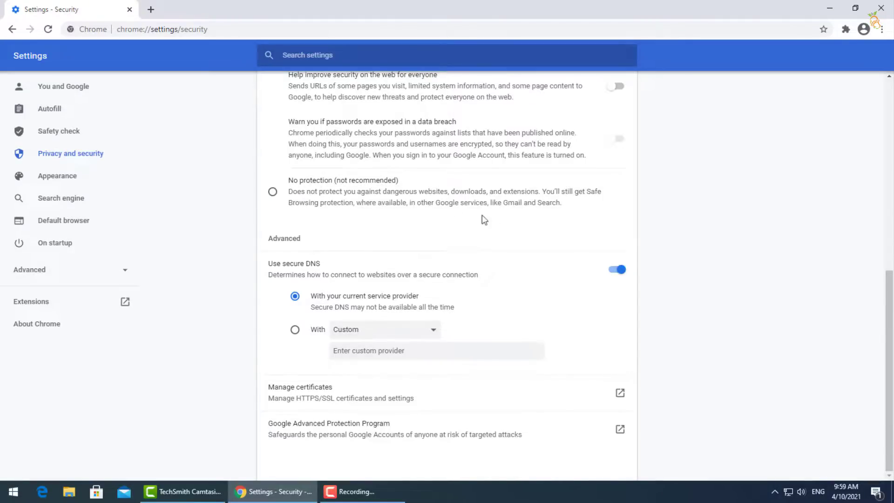
scroll(461, 208, "up", 8)
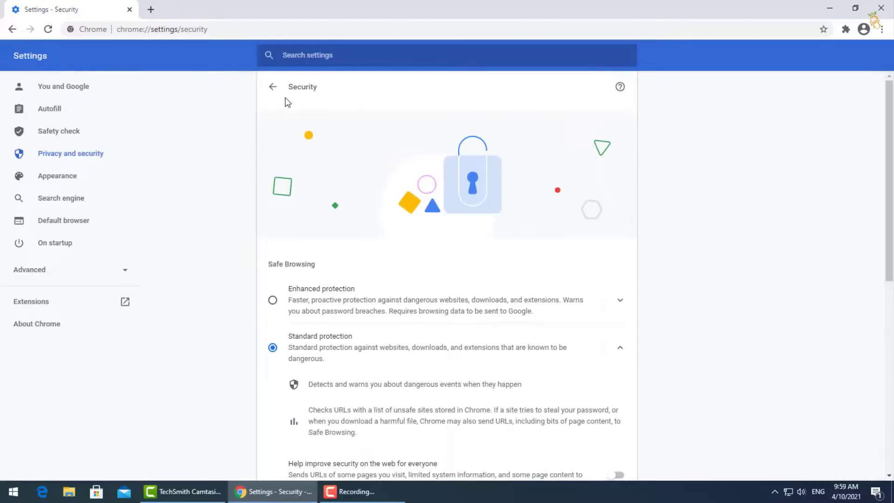
In Site Settings, block all sites from accessing location.
left_click(271, 88)
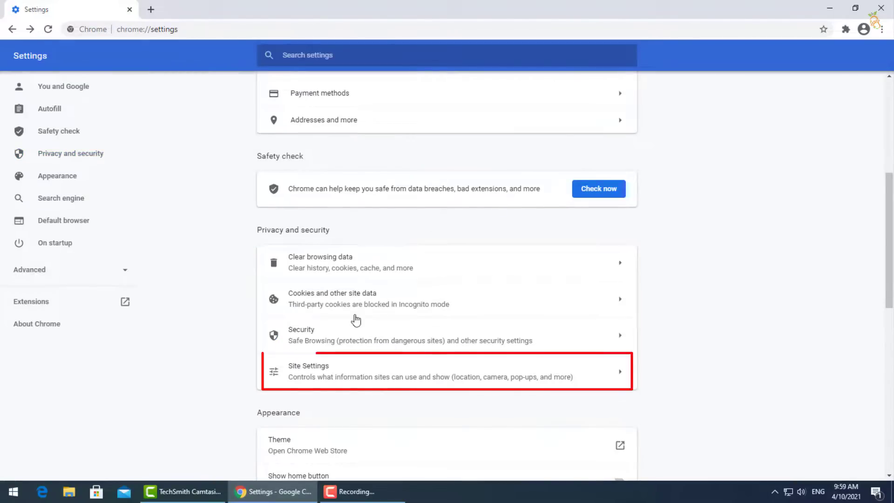
left_click(328, 371)
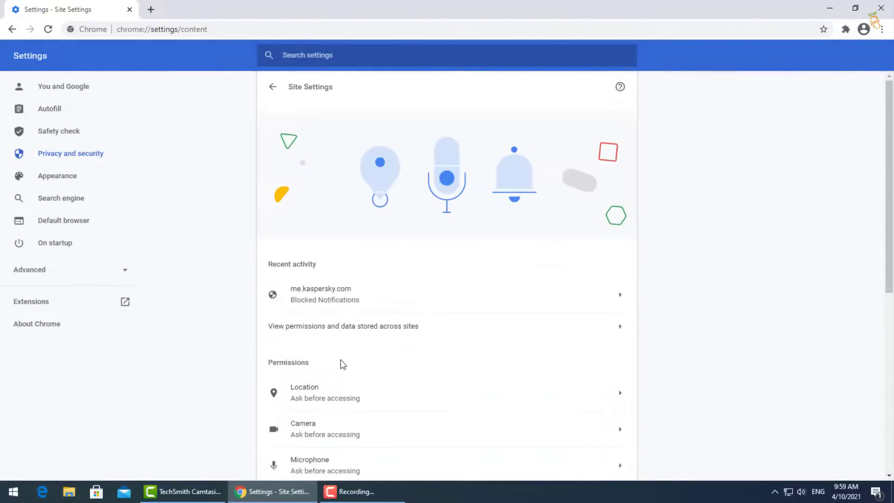
scroll(351, 361, "down", 5)
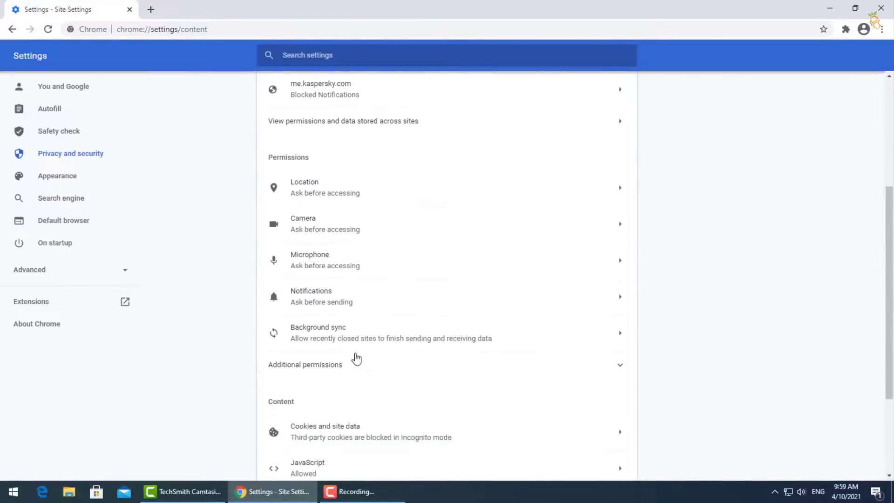
scroll(326, 261, "up", 1)
left_click(306, 174)
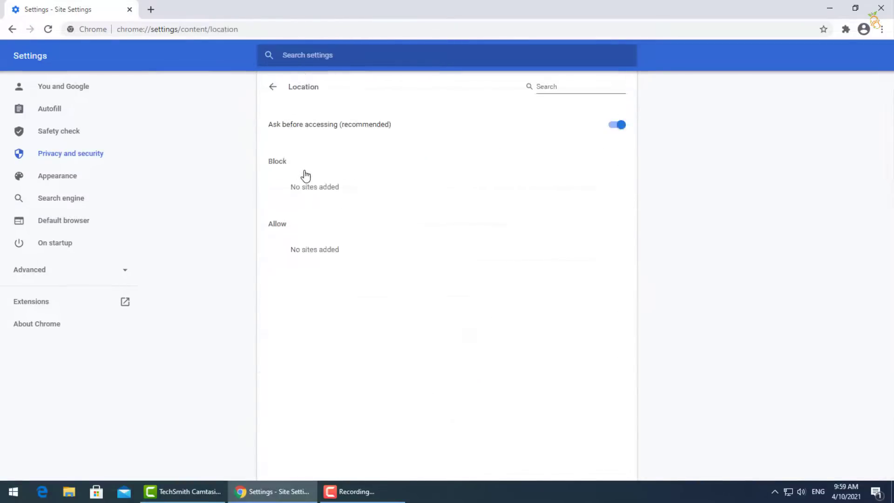
left_click(614, 128)
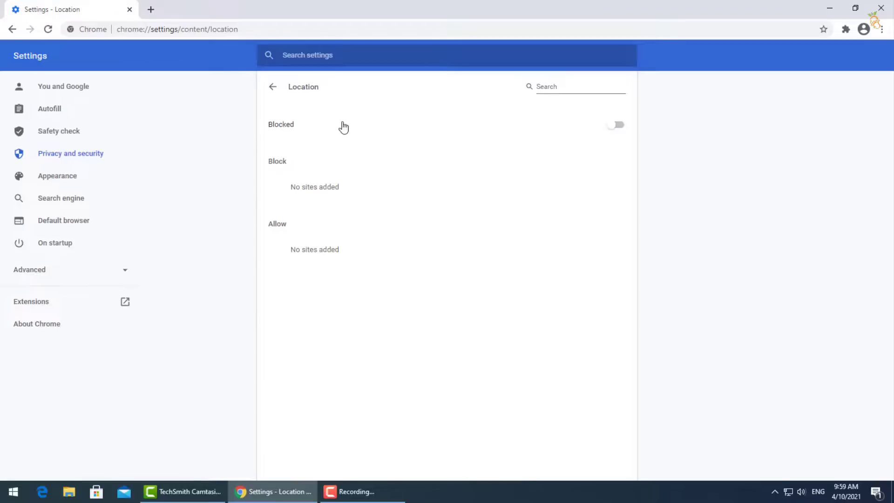
Block all sites from using the camera as well.
left_click(273, 88)
scroll(360, 205, "down", 2)
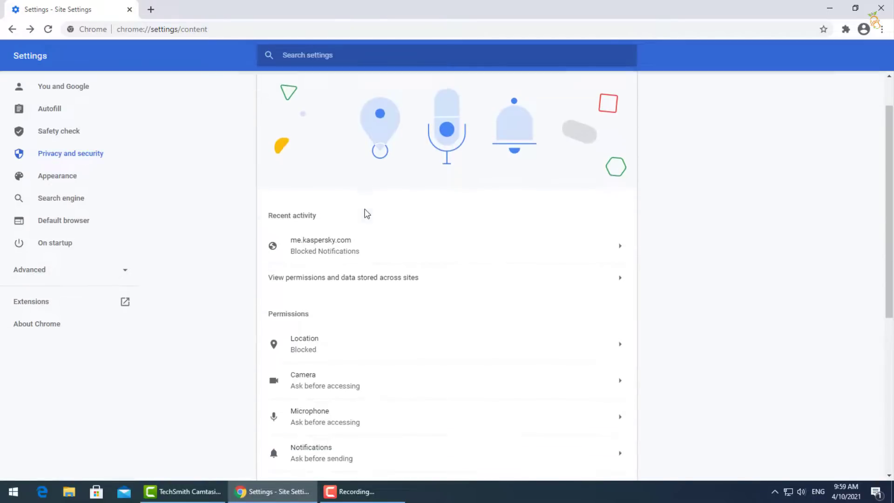
left_click(319, 316)
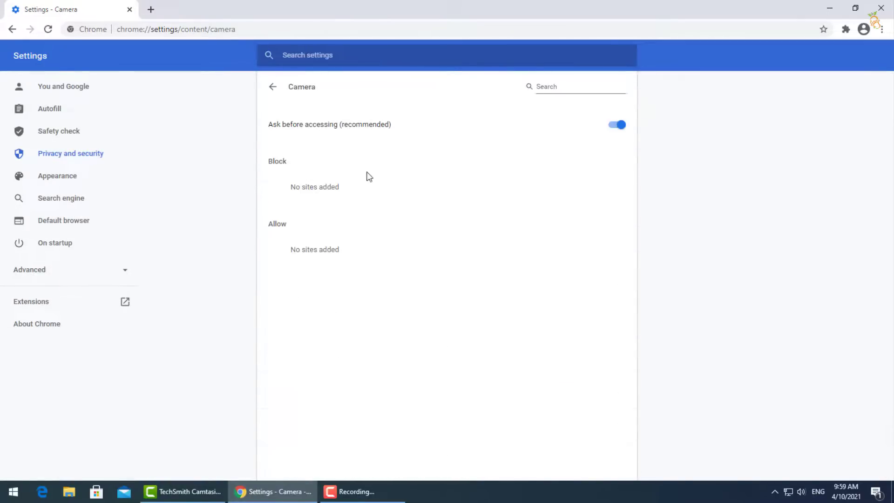
left_click(616, 126)
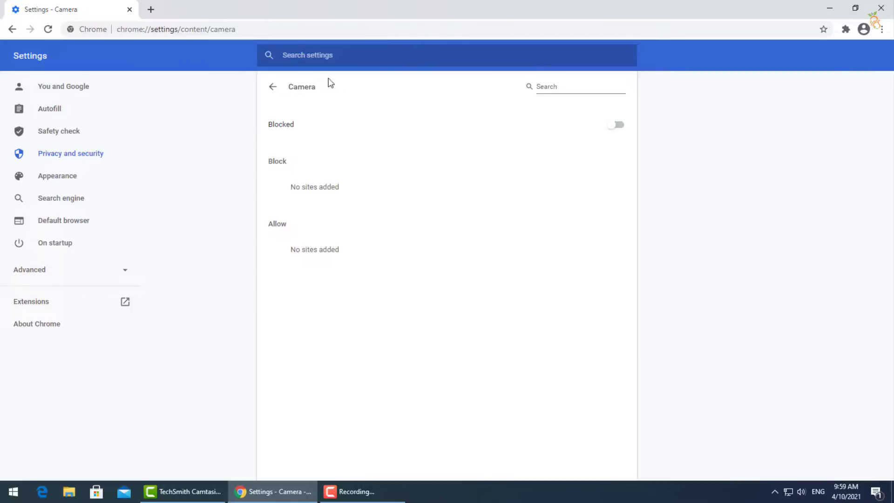
left_click(273, 87)
scroll(386, 240, "down", 4)
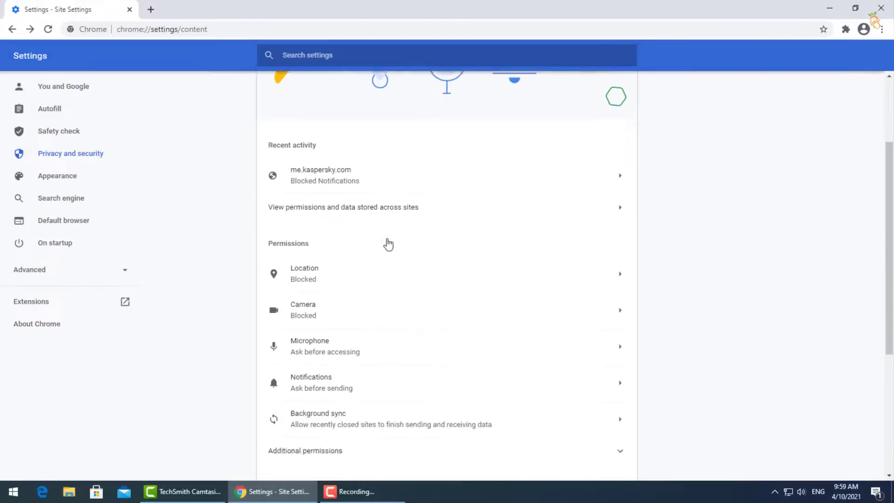
scroll(361, 315, "down", 2)
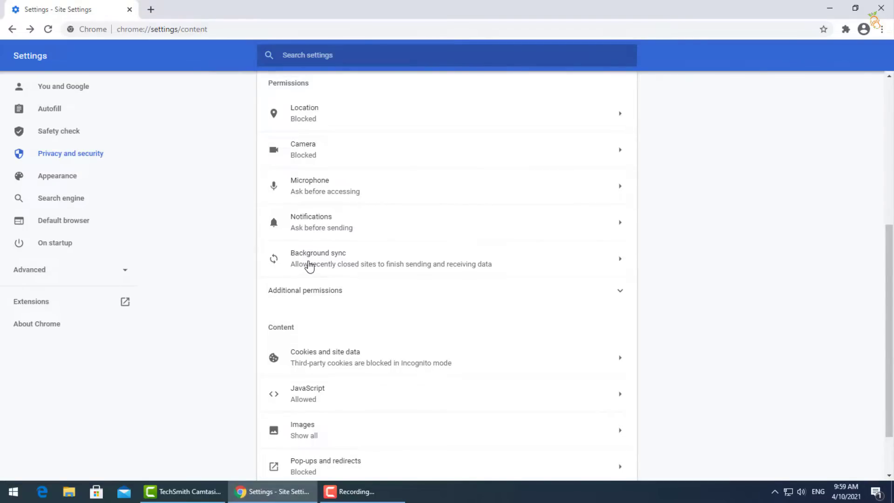
Verify Pop-ups and redirects are Blocked and return to main Settings.
scroll(310, 267, "down", 2)
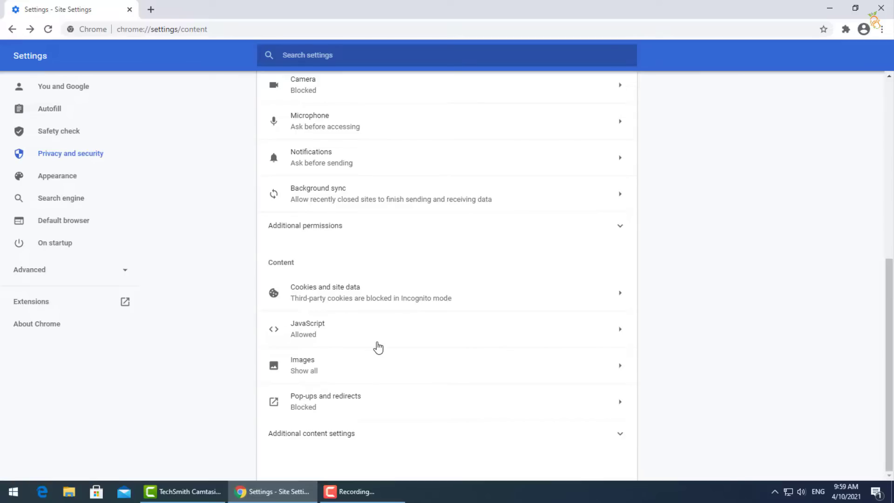
left_click(328, 405)
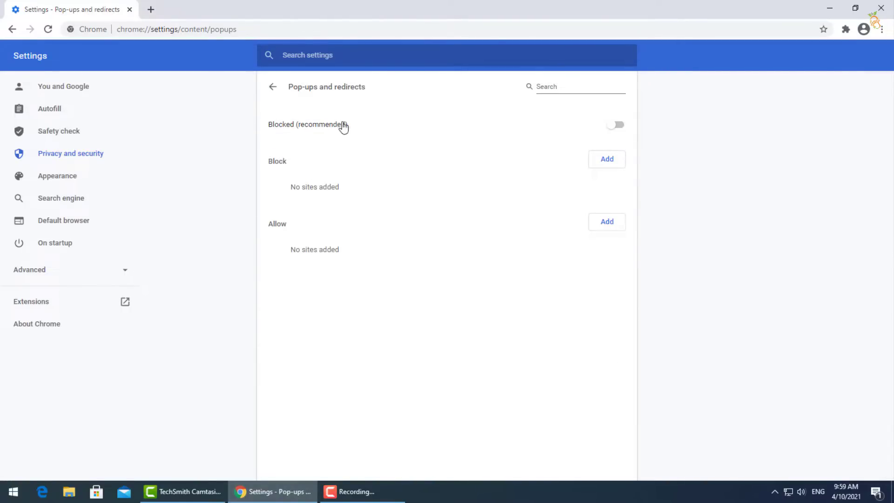
left_click(273, 87)
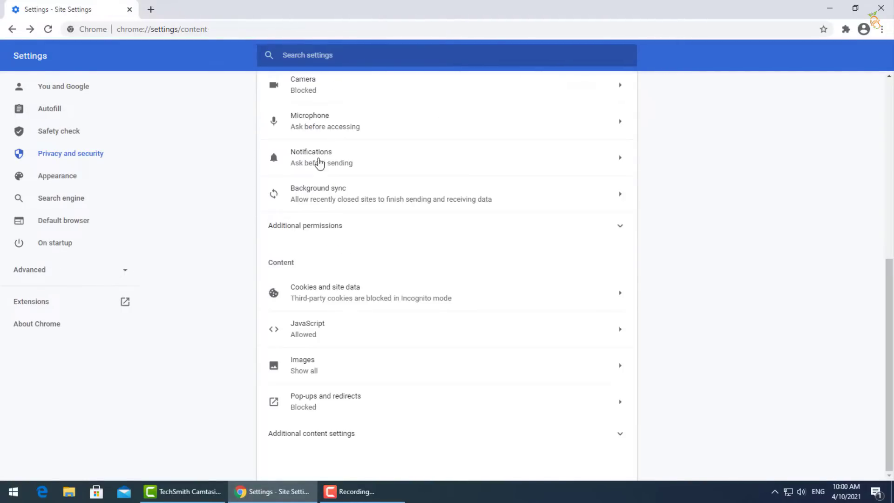
Open Extensions via More tools and start removing the Tabby Cat extension.
left_click(881, 29)
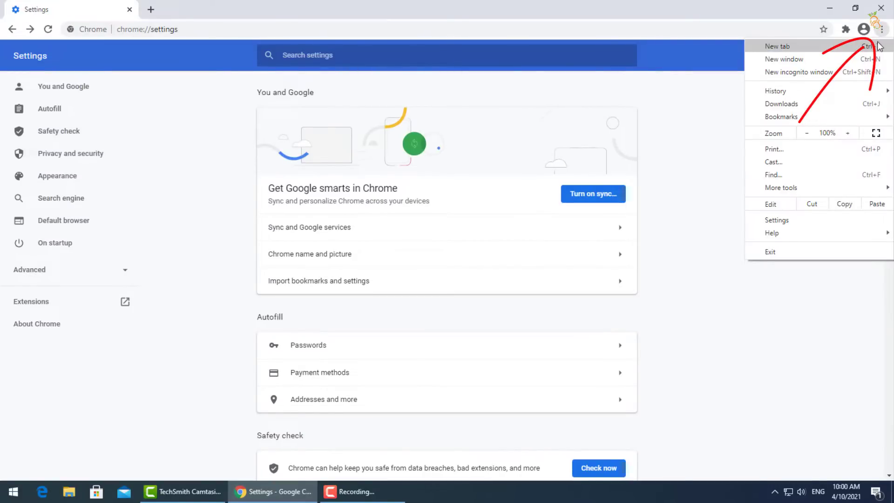
mouse_move(800, 188)
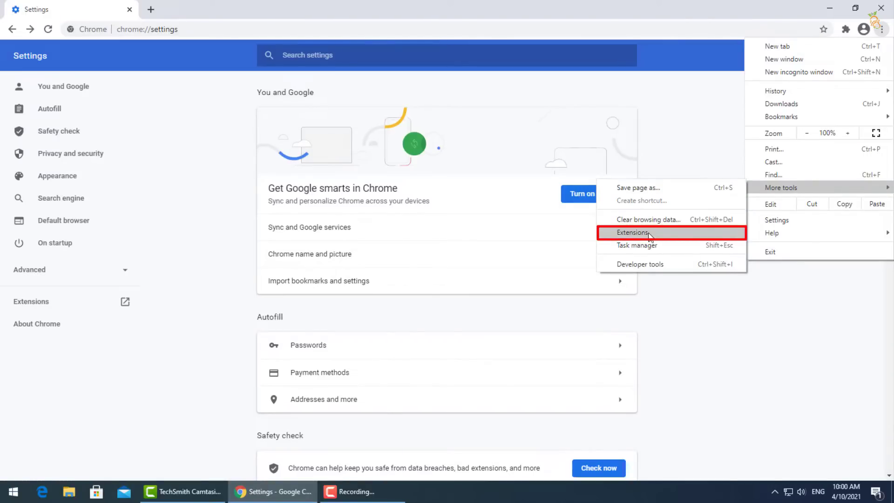
left_click(641, 234)
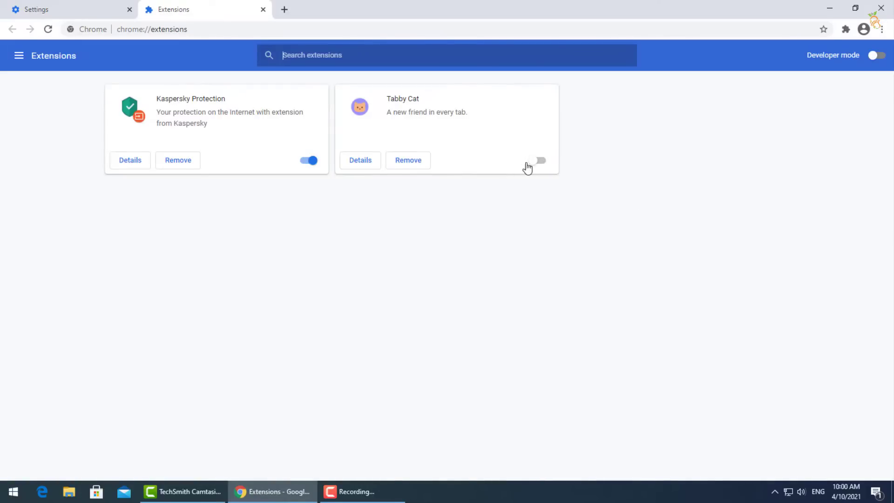
left_click(408, 161)
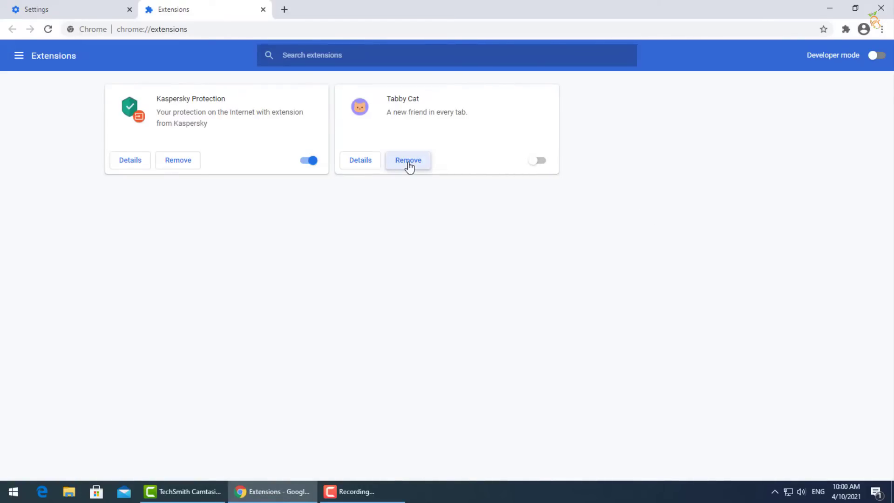